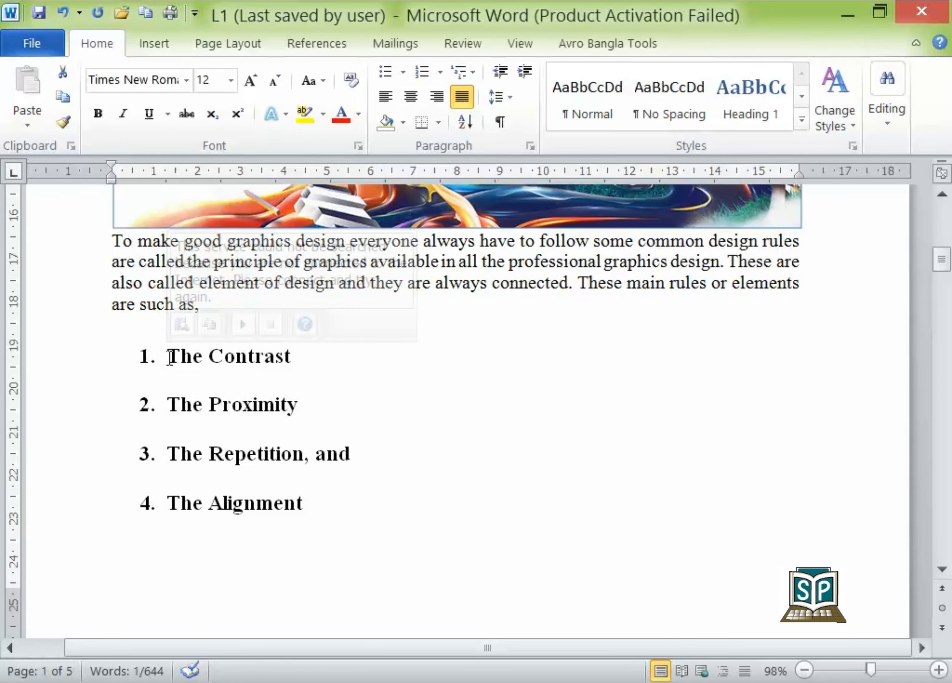
- Convert the four numbered items from "The Contrast" to "The Alignment" into a bulleted list and open the bullet choices
drag(169, 356, 246, 460)
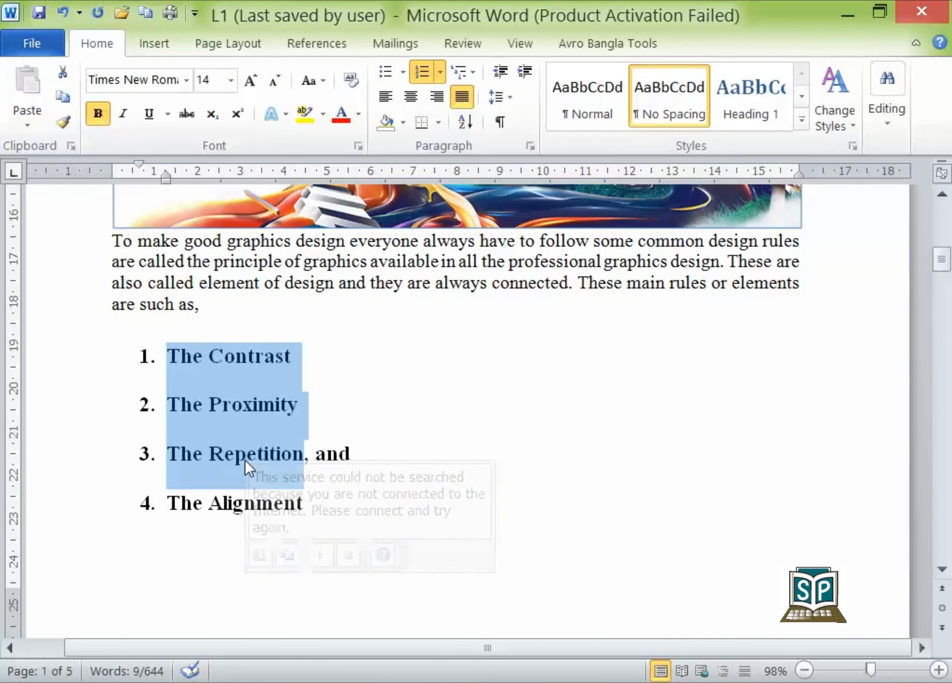
key(shift+Down)
key(shift+Down)
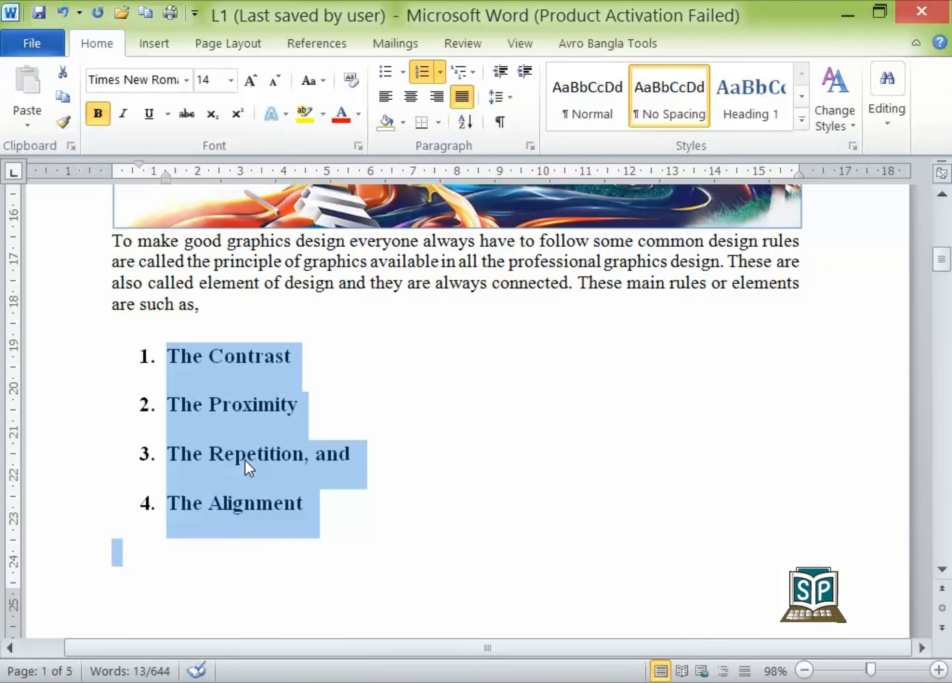
key(shift+Left)
click(392, 70)
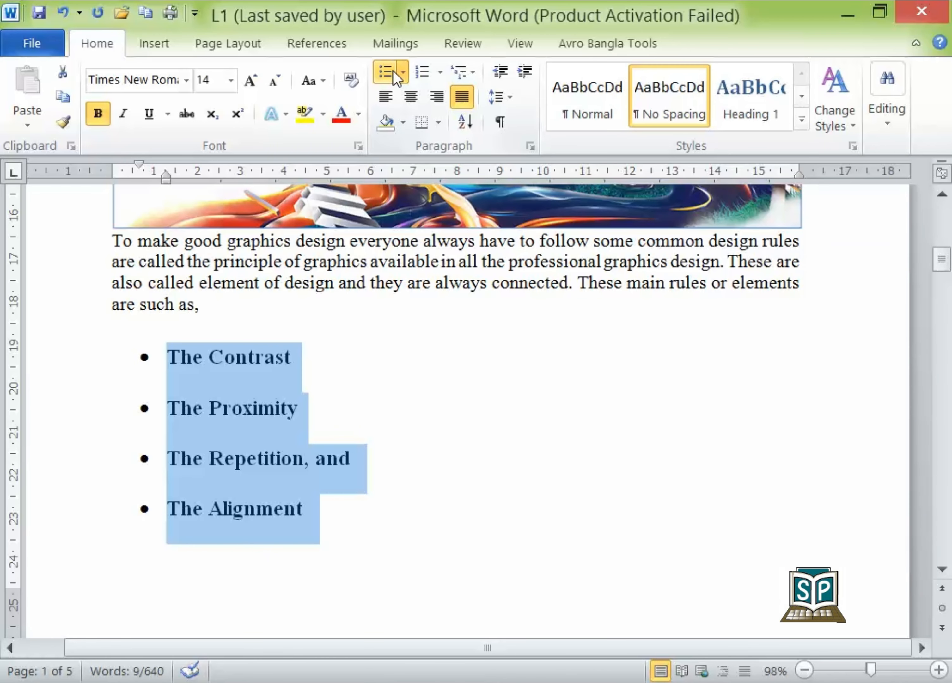
click(401, 71)
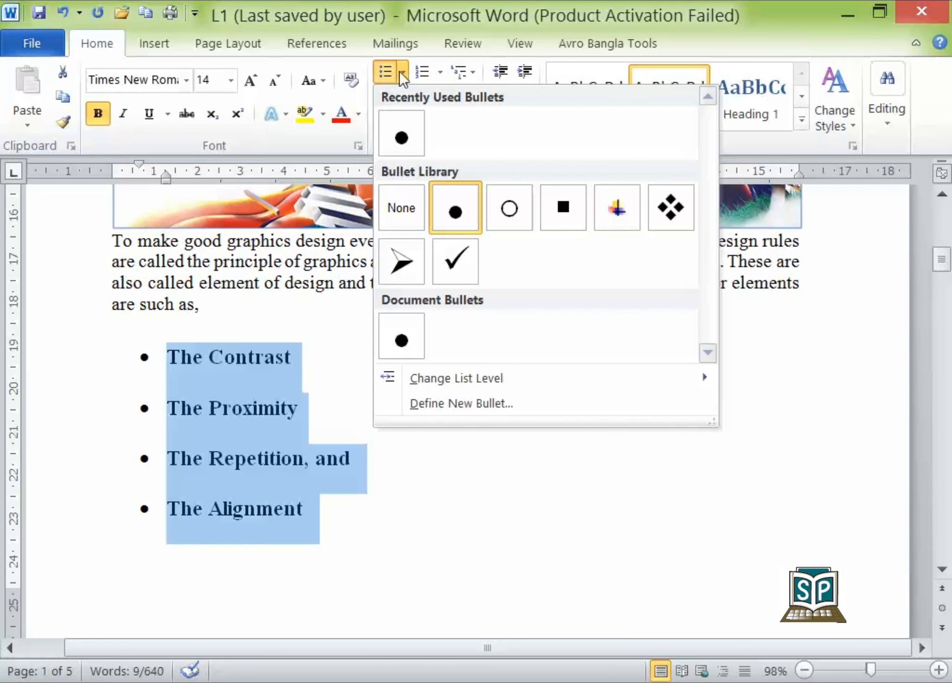
- Change the four bulleted items back to a numbered list and view the available number formats
click(422, 72)
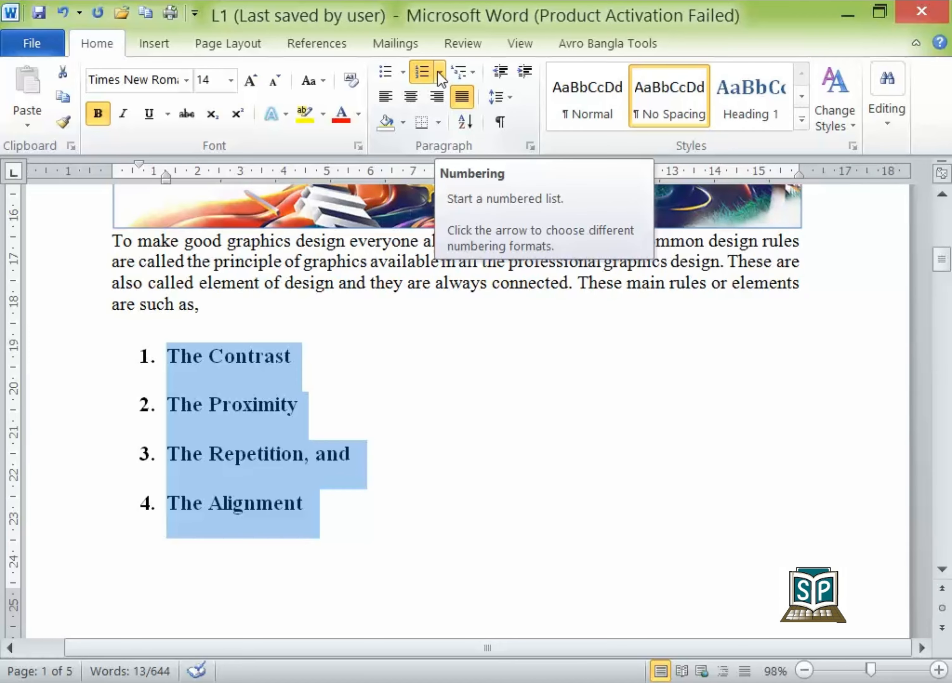
click(440, 76)
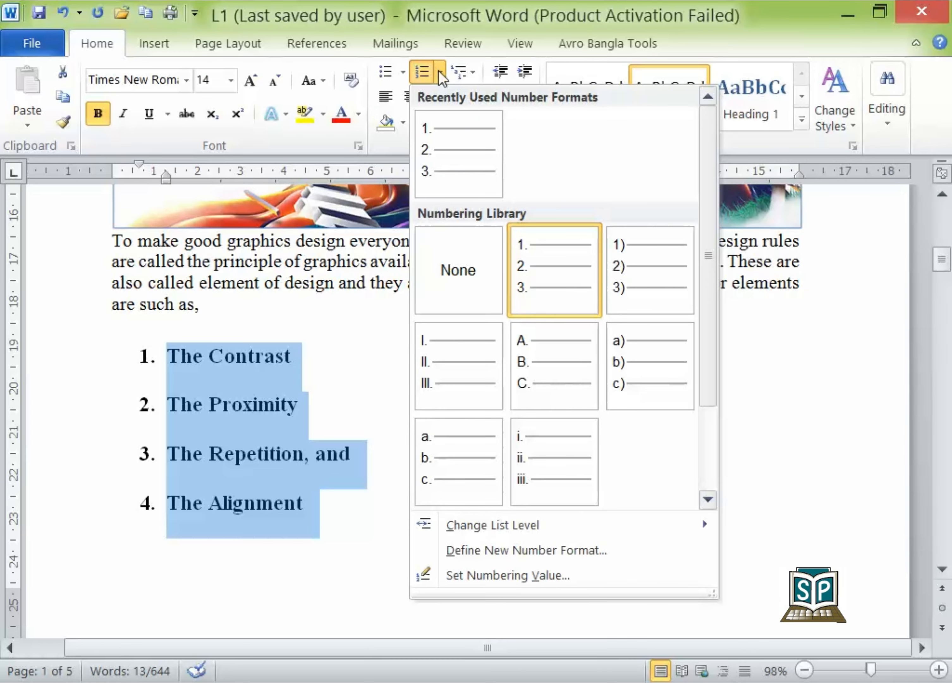
click(440, 77)
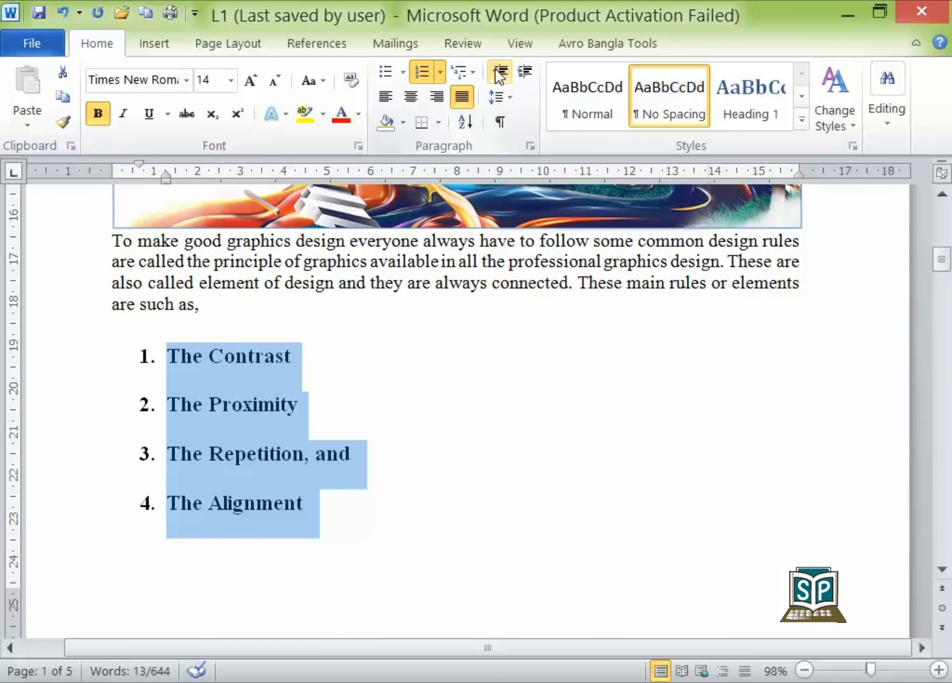
- Increase the indent of the numbered list by three levels
click(525, 72)
click(526, 72)
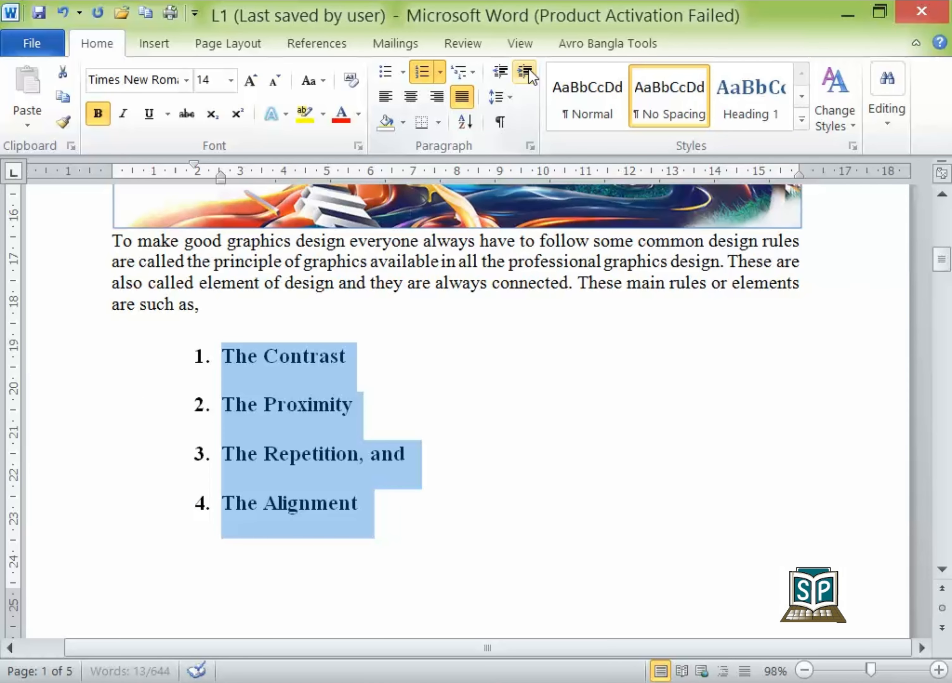
click(525, 72)
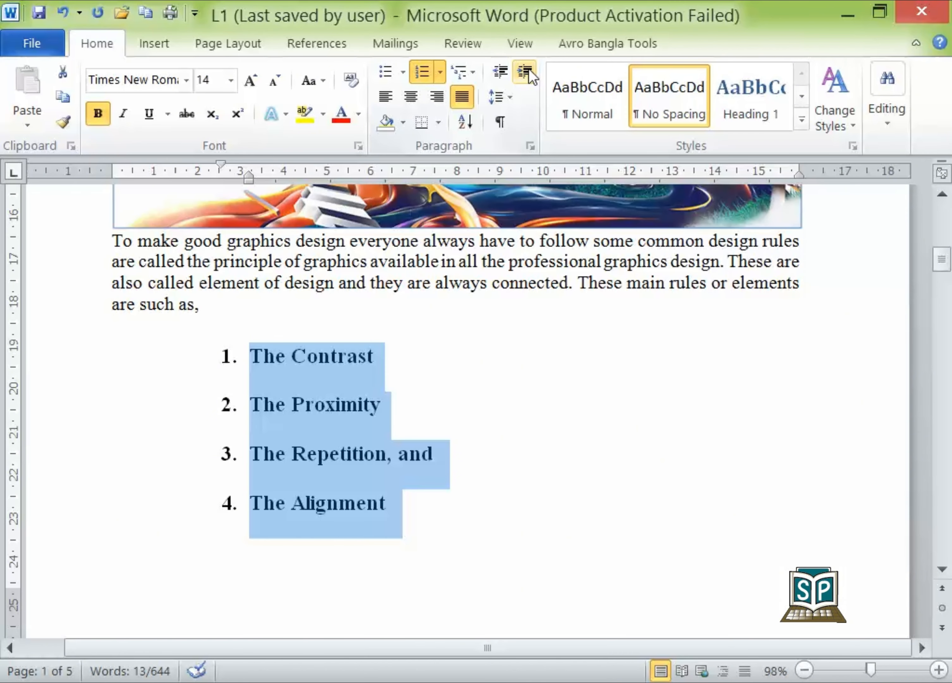
- Decrease the numbered list's indent until it reaches the page margin and increase it again by one level
click(497, 72)
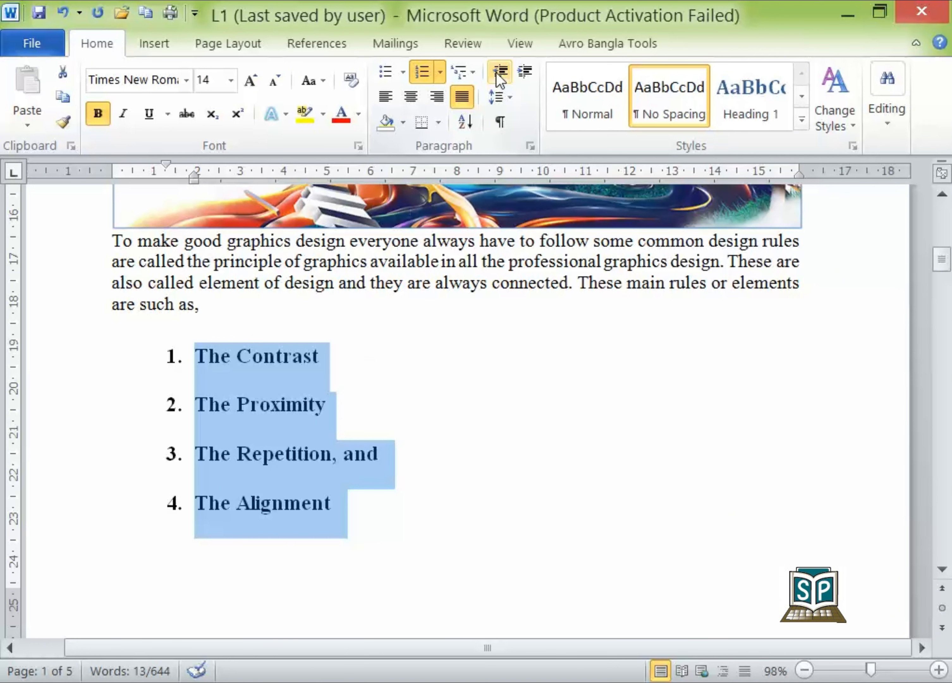
click(498, 73)
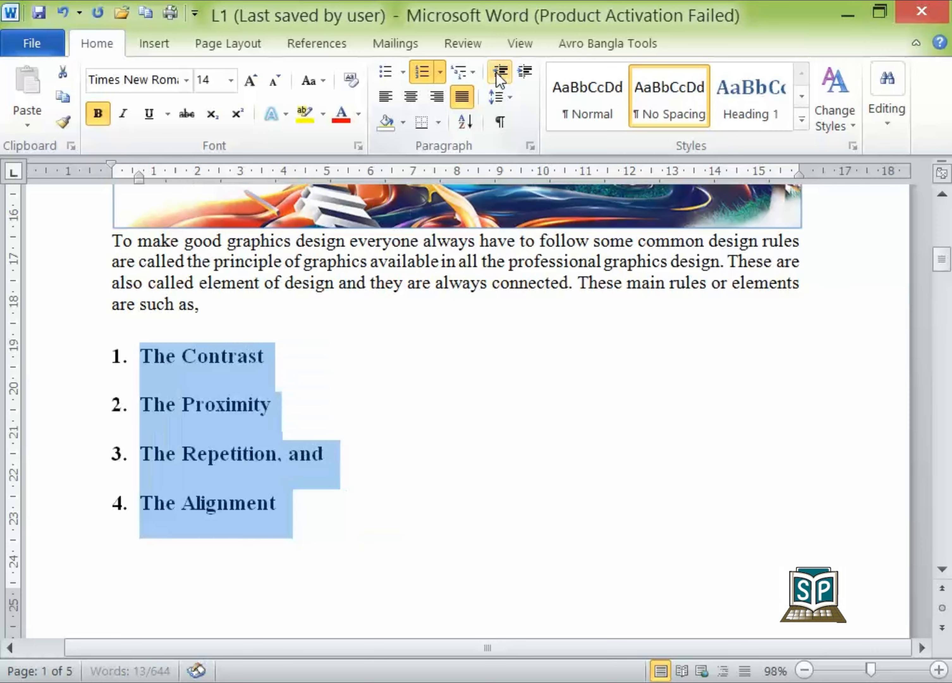
click(529, 72)
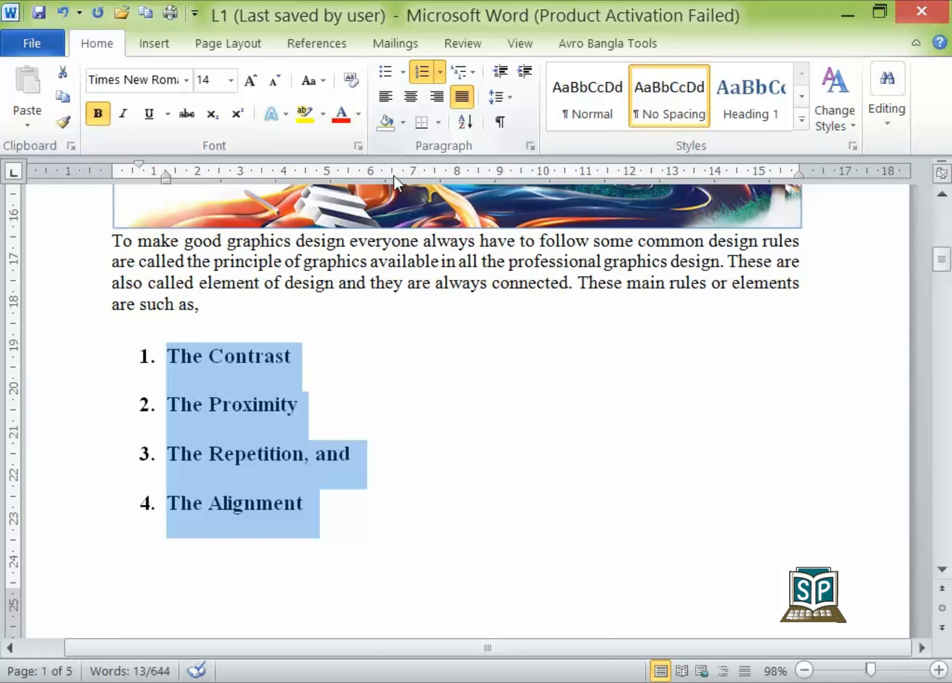
- Select the paragraph beginning "To make good graphics design" and try left, centre and right alignment on it in turn
click(109, 246)
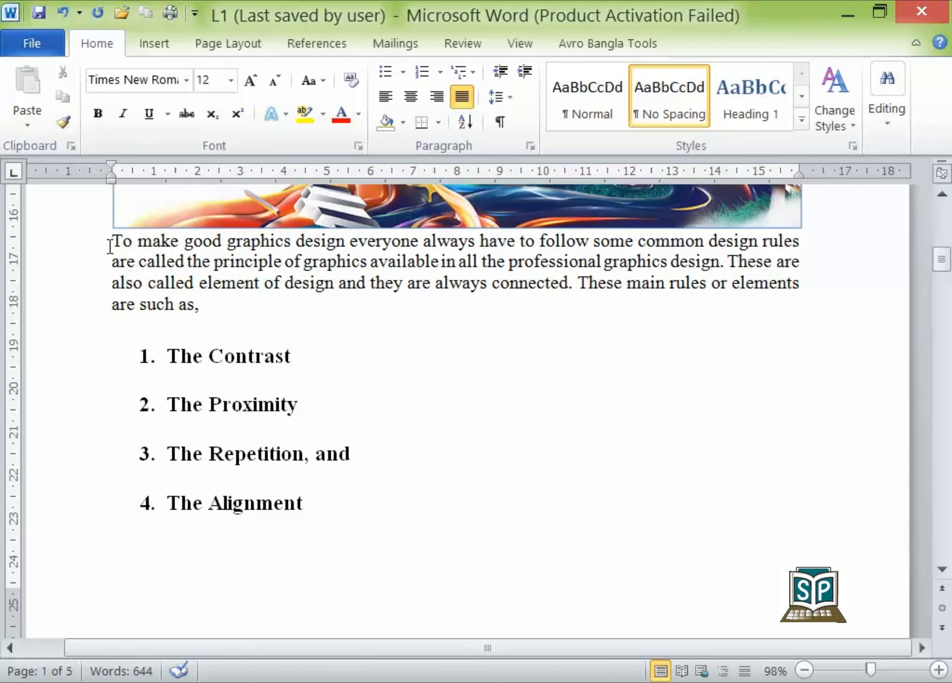
key(shift+Down)
key(shift+Down)
key(shift+Down)
key(shift+Down)
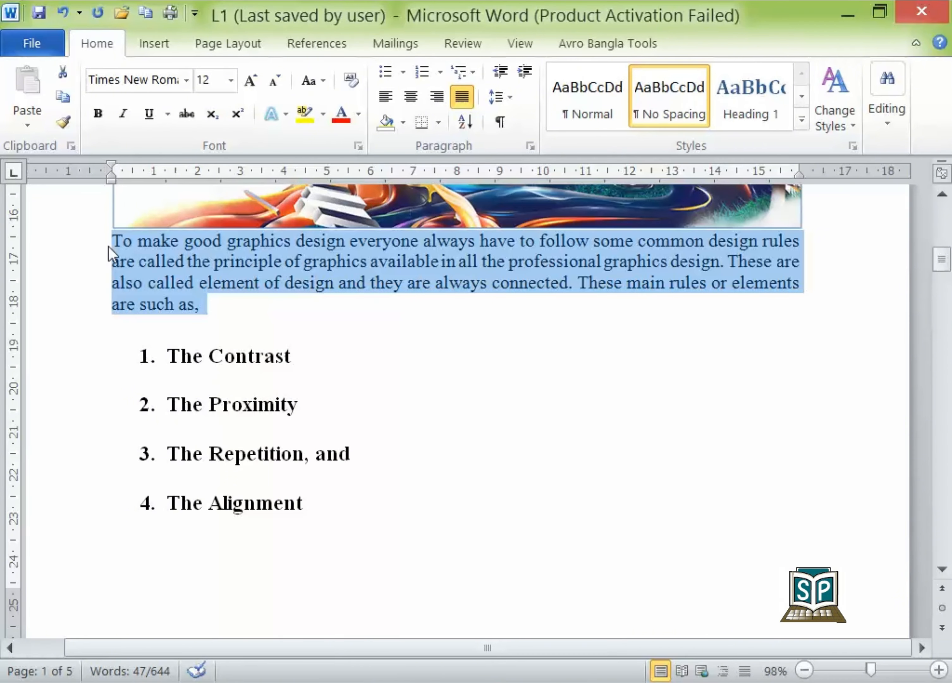
click(389, 99)
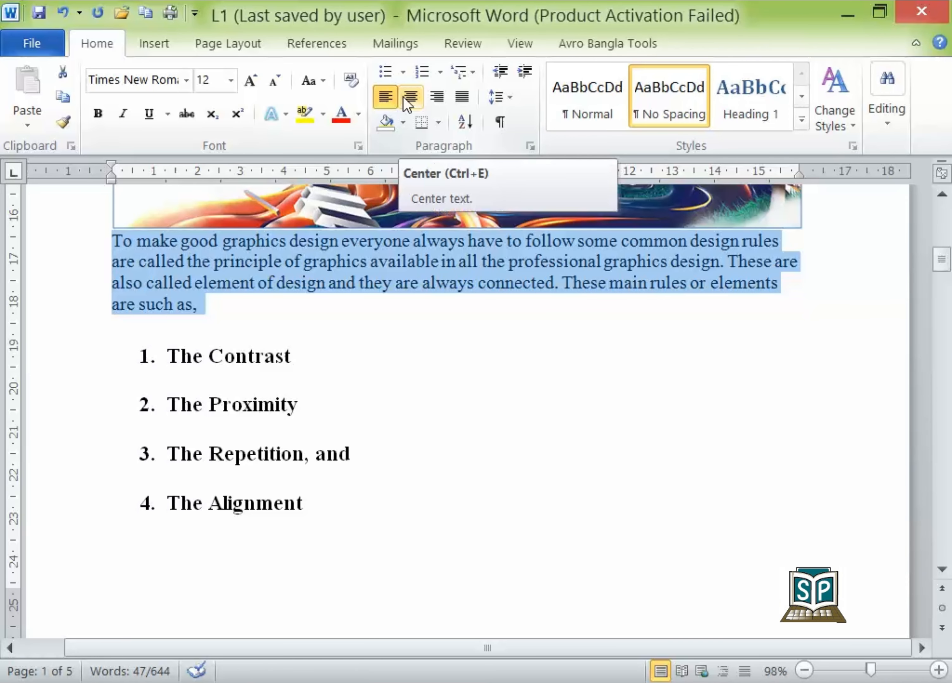
click(404, 96)
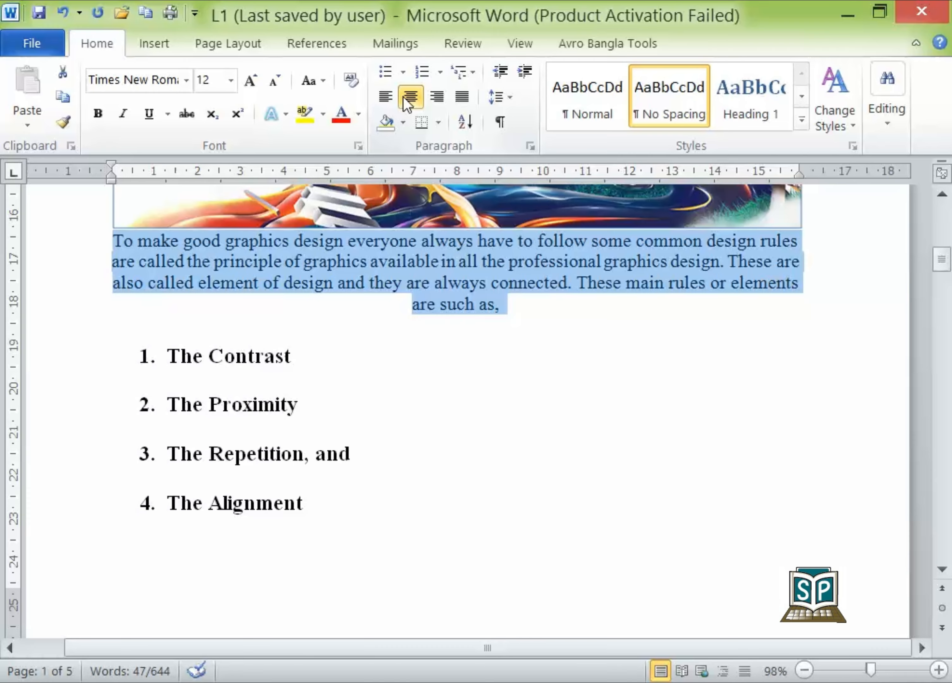
click(431, 99)
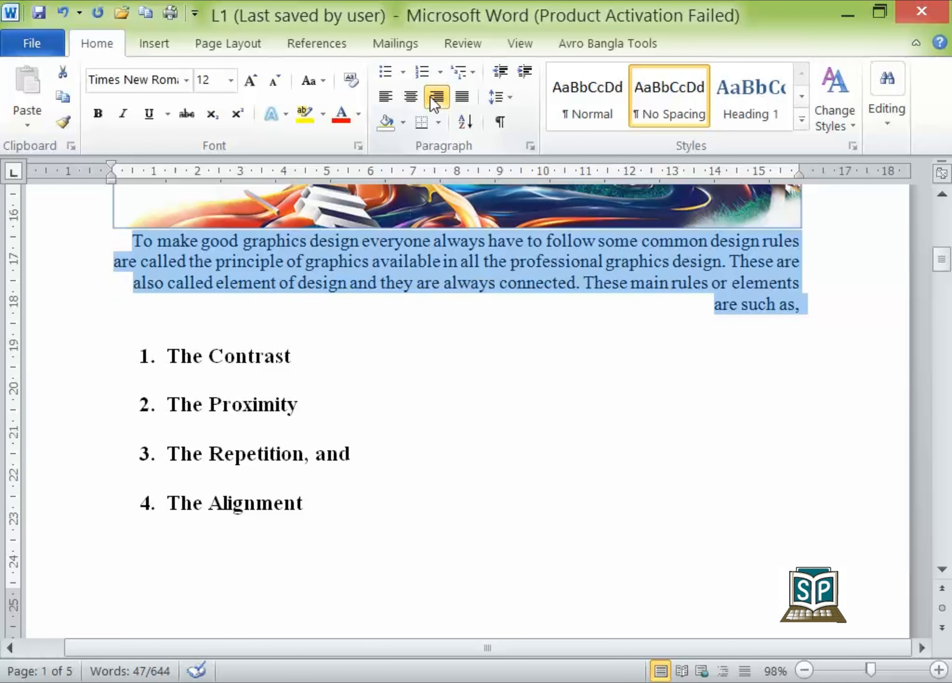
- Justify the selected paragraph and set its line spacing to 1.0
click(460, 105)
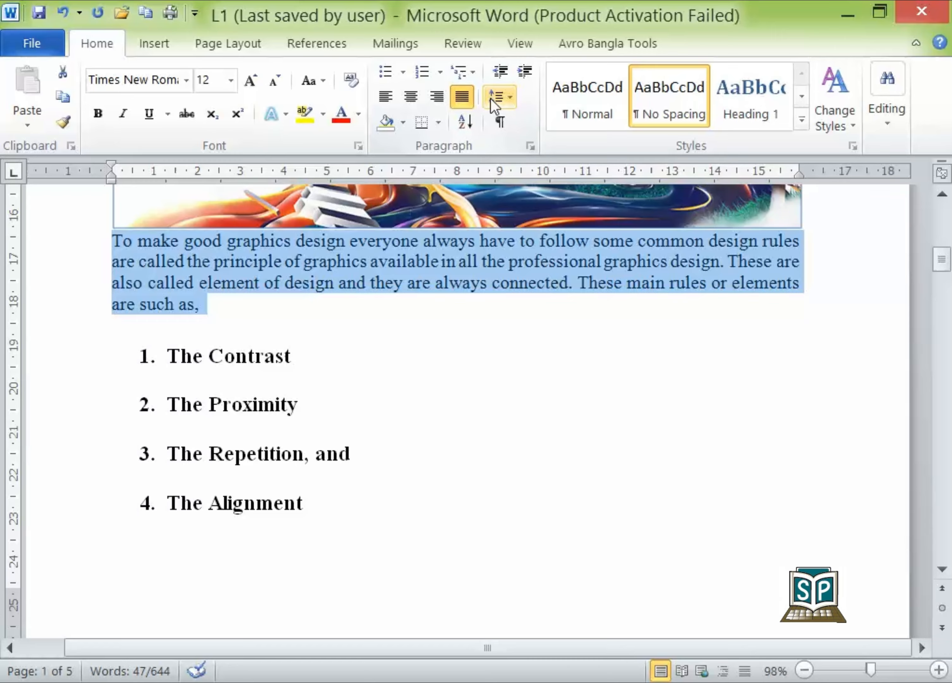
click(509, 97)
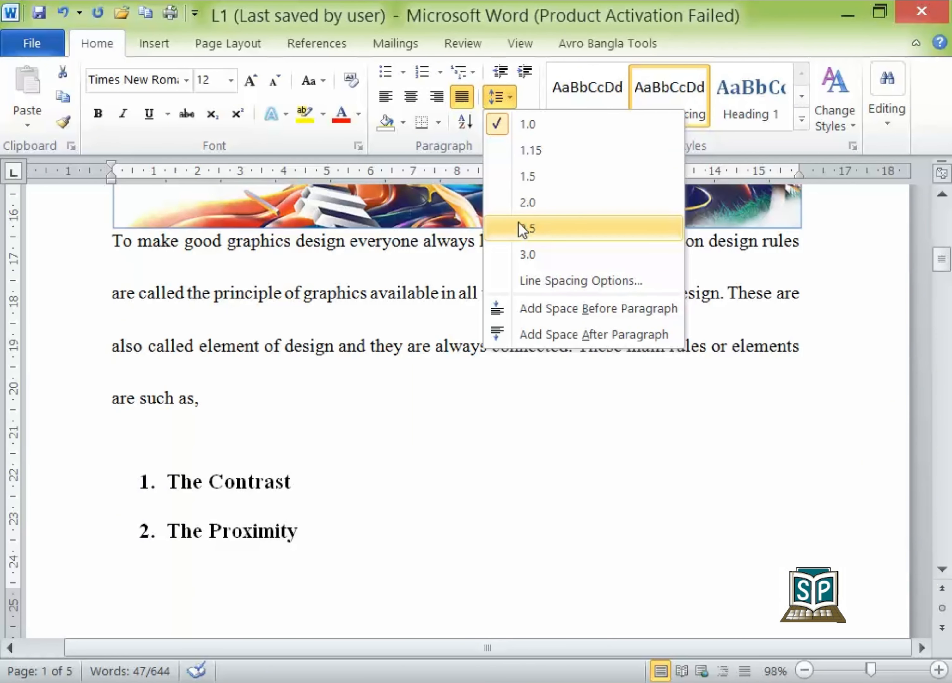
click(512, 122)
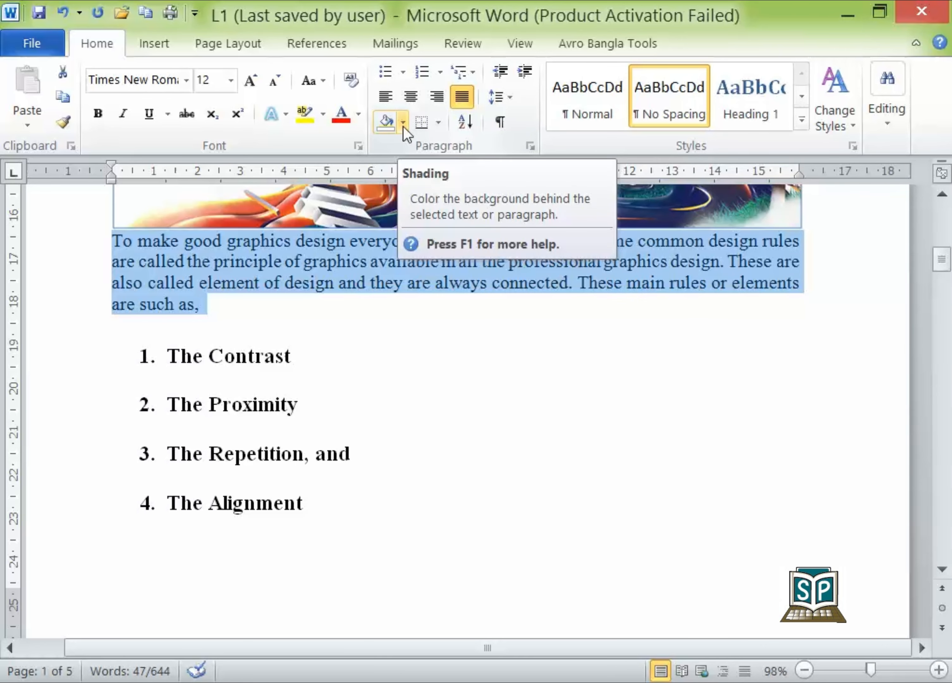
- View the shading colours for the selected paragraph and apply outside borders to it
click(403, 124)
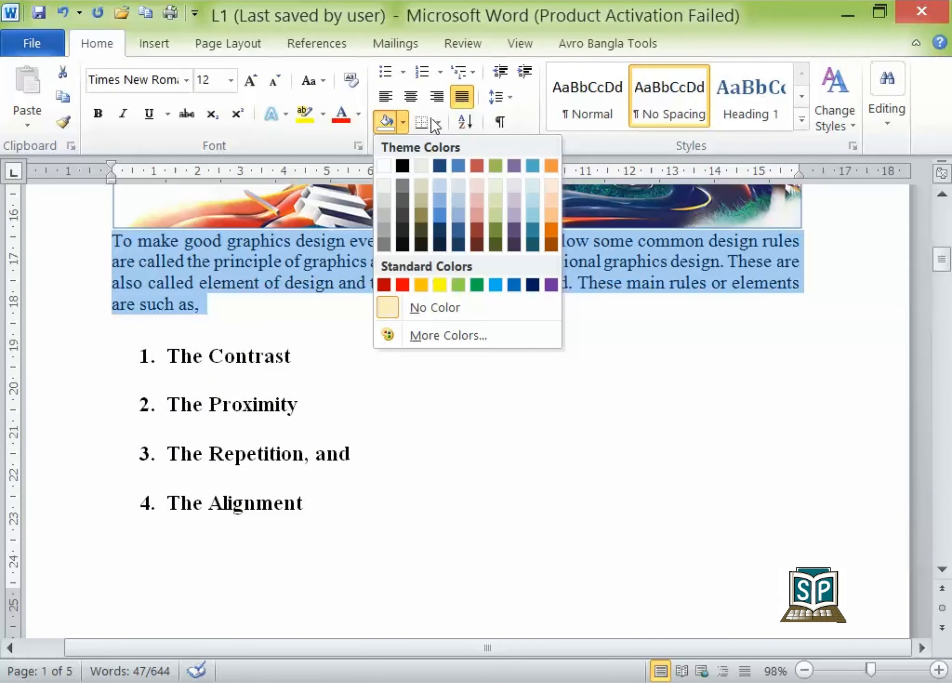
click(441, 122)
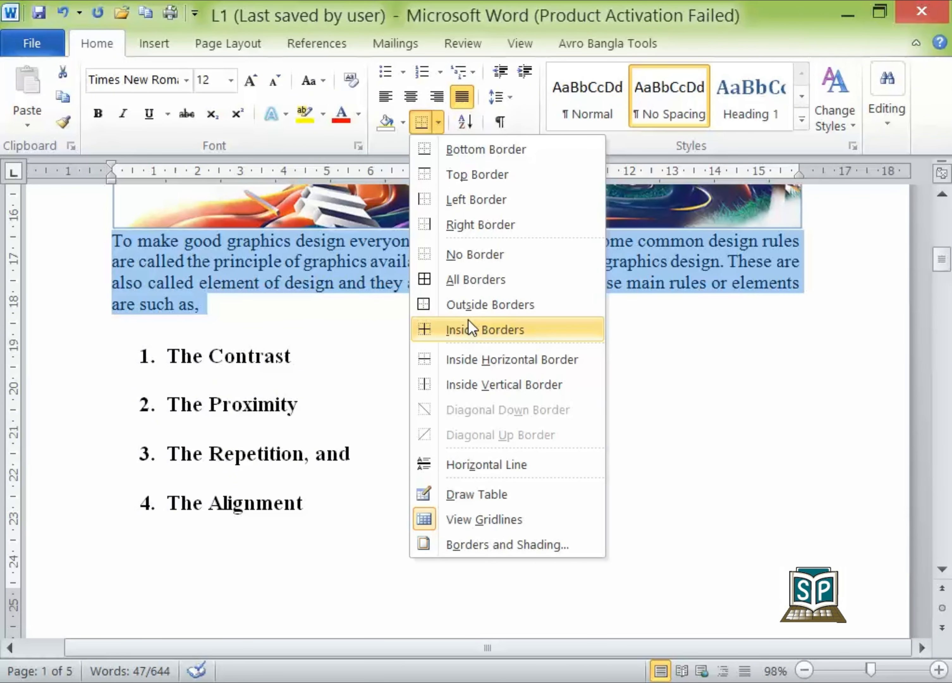
click(467, 303)
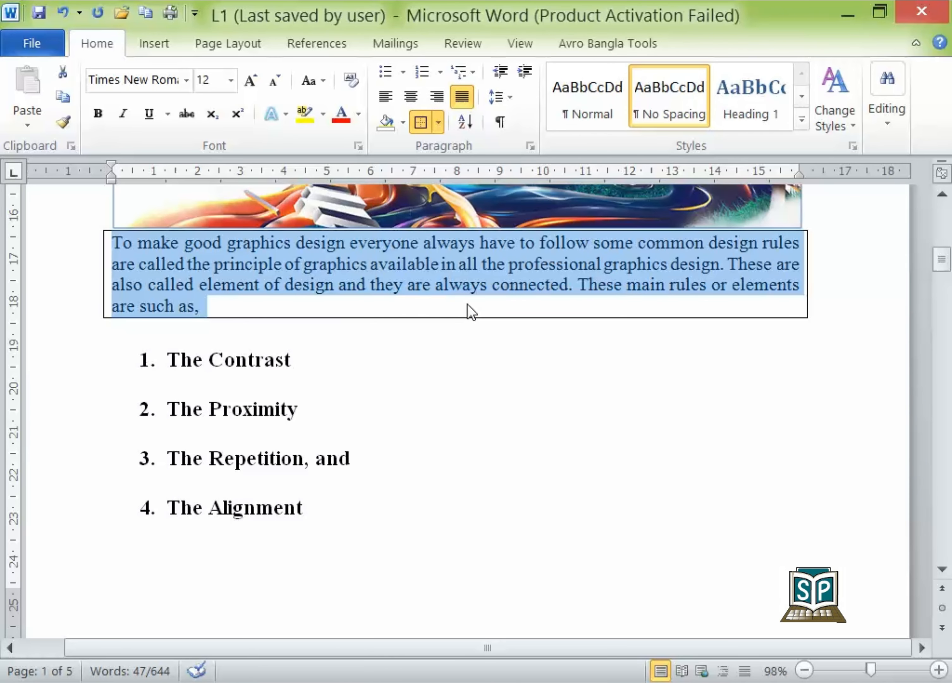
- Choose the Shadow border setting for the selected paragraph in Borders and Shading
click(438, 122)
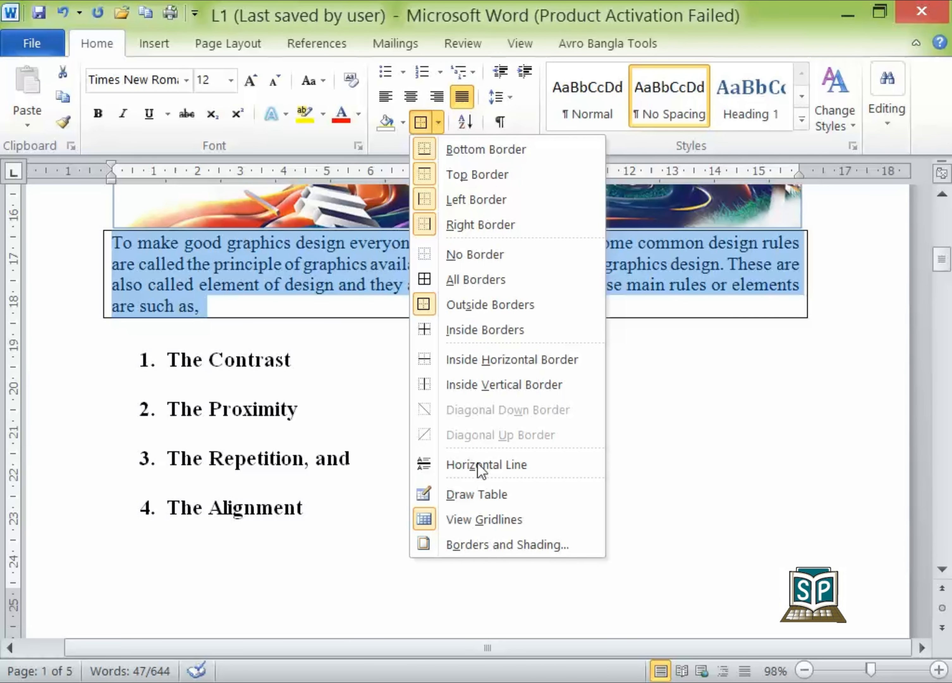
click(486, 544)
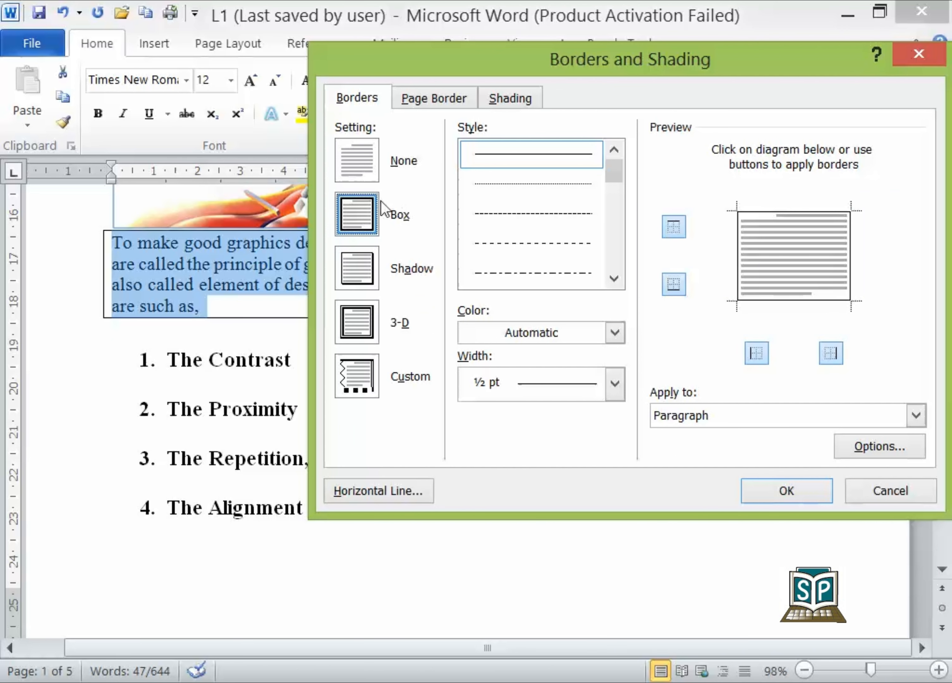
click(370, 265)
click(358, 215)
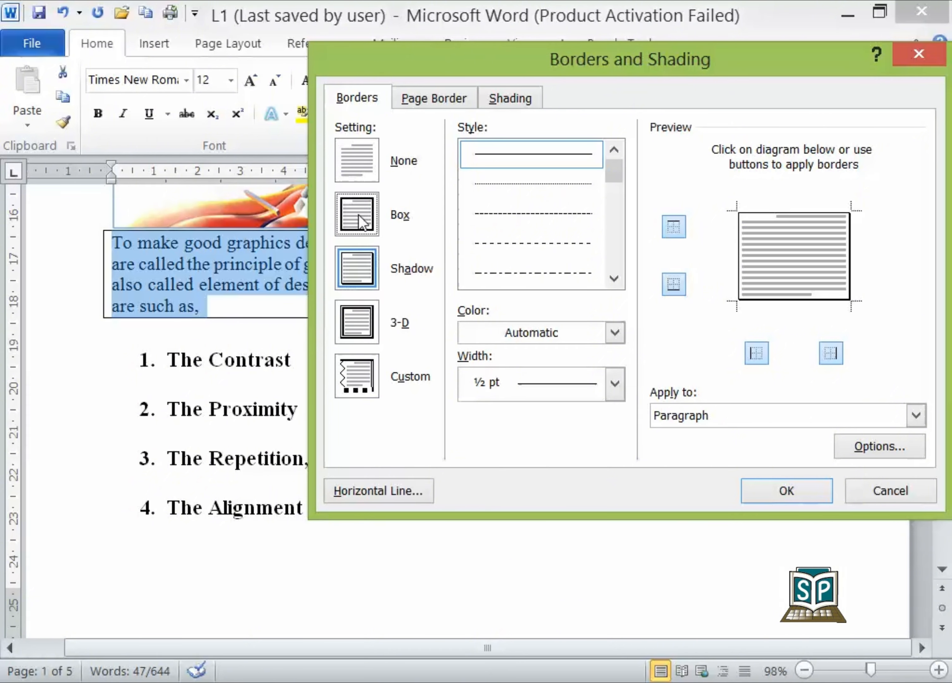
click(365, 265)
- Set the paragraph's shading pattern style to 80% and apply the border and shading settings
click(444, 101)
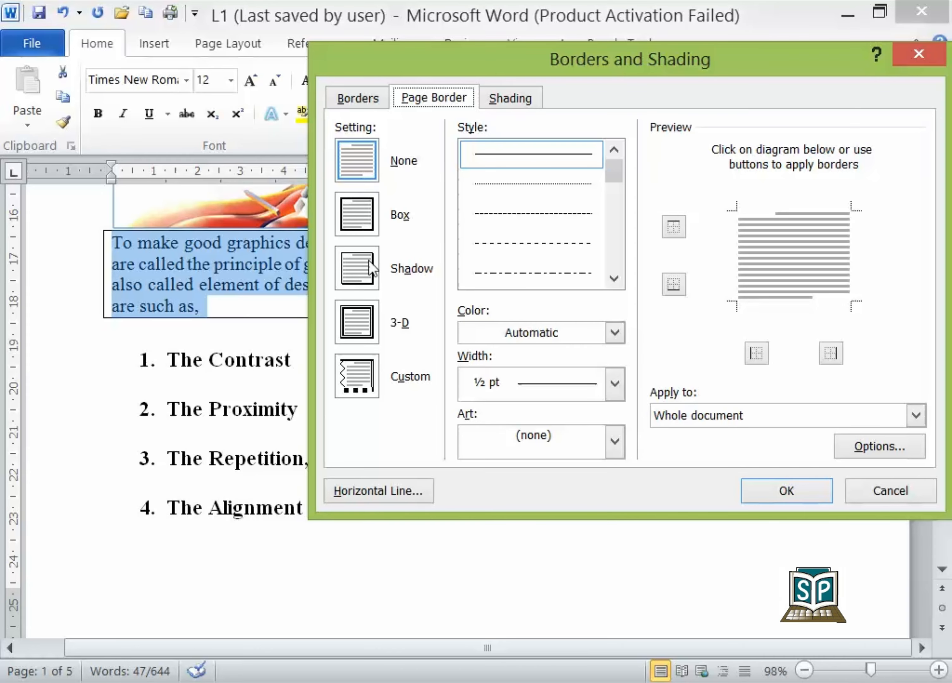
click(509, 97)
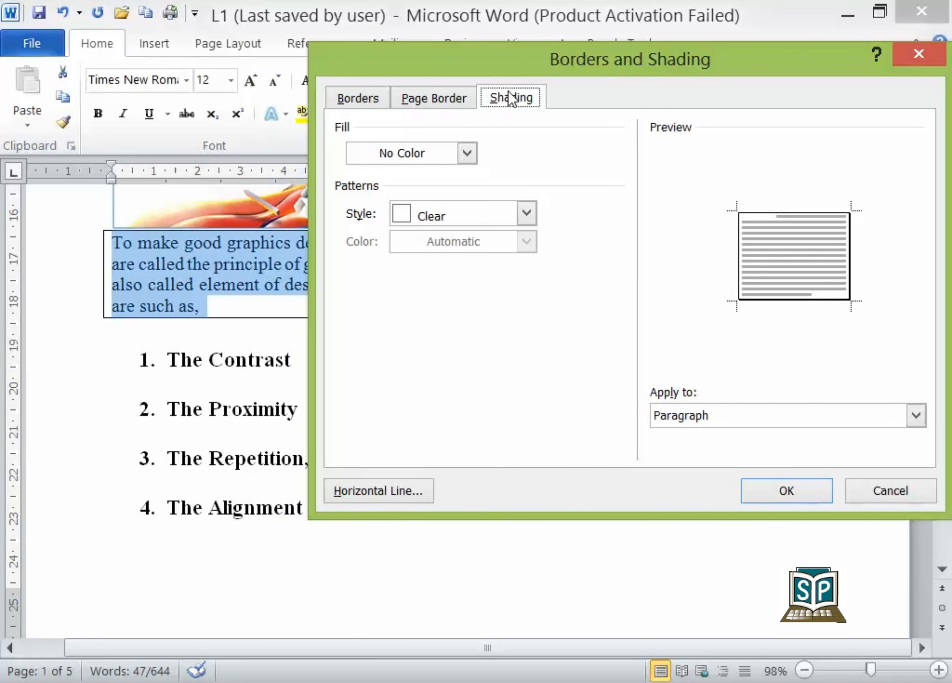
click(454, 219)
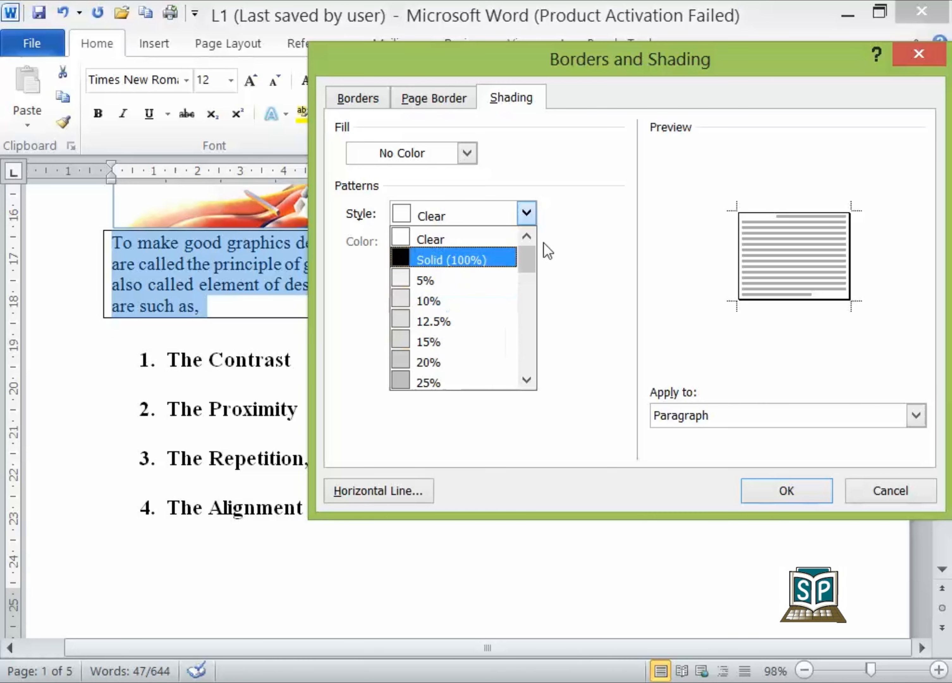
drag(527, 263, 505, 336)
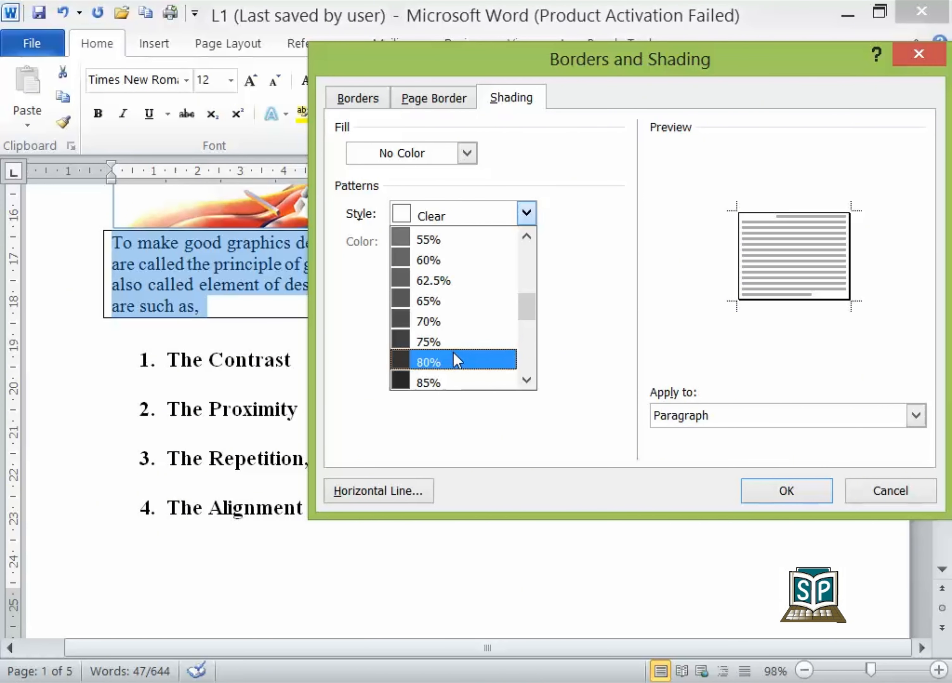
click(453, 360)
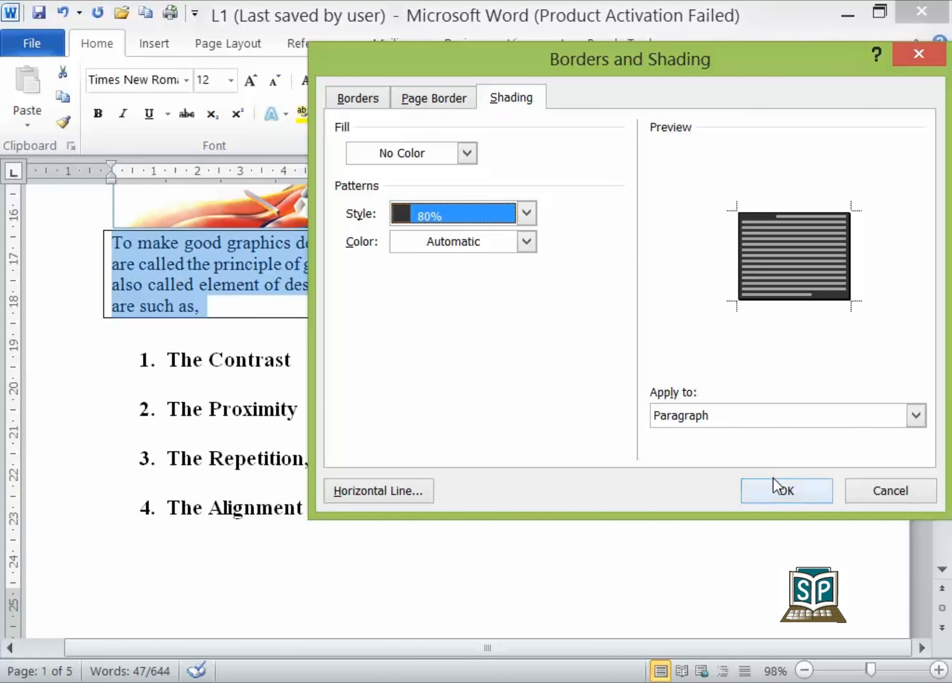
click(773, 491)
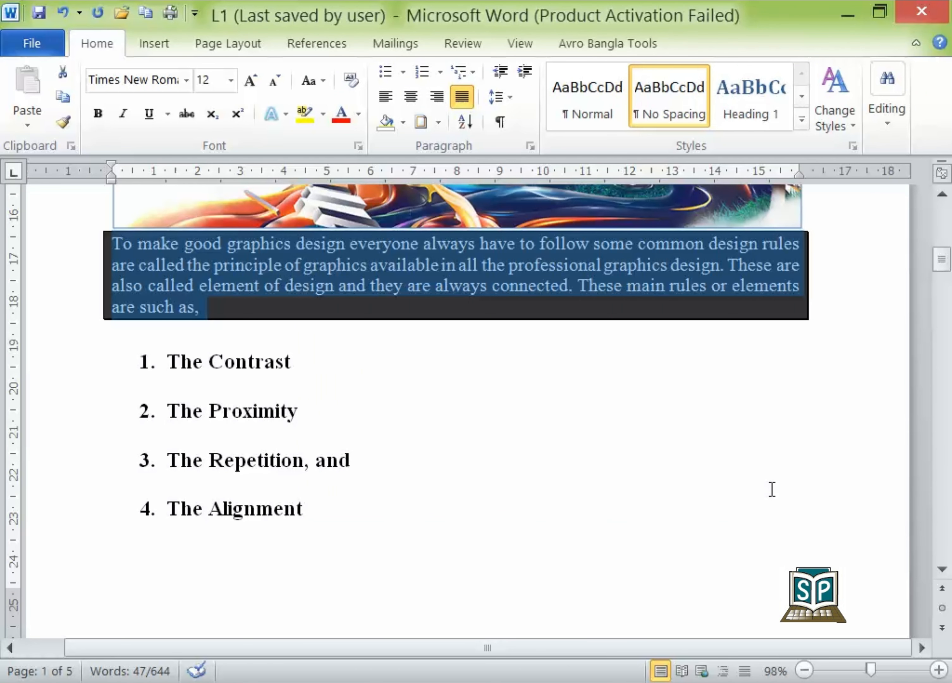
click(772, 489)
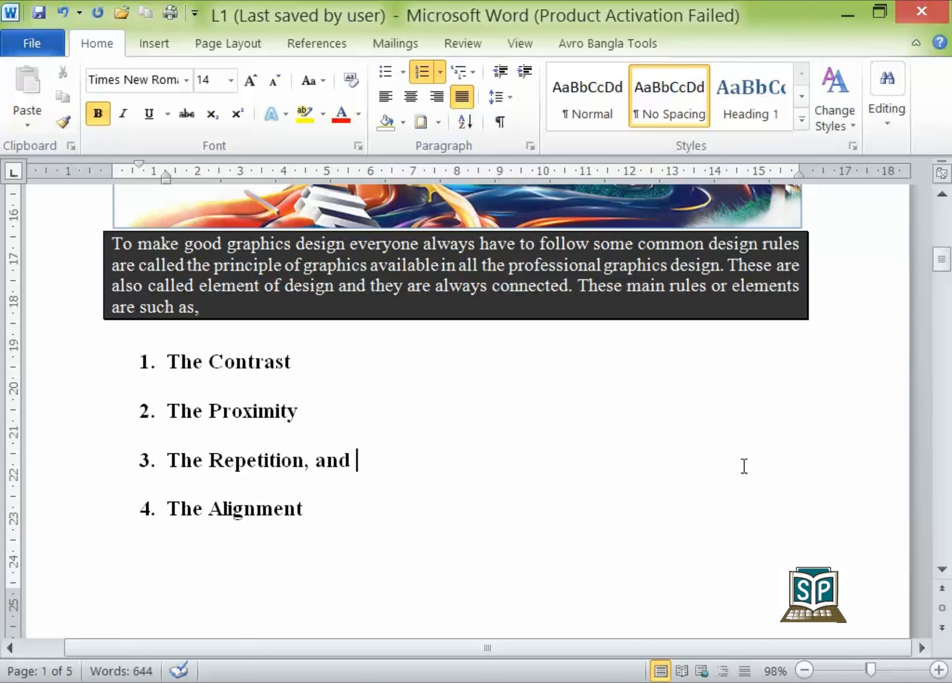
- Undo the paragraph's shadow border and shading together with its outside borders
mouse_move(776, 280)
key(ctrl+z)
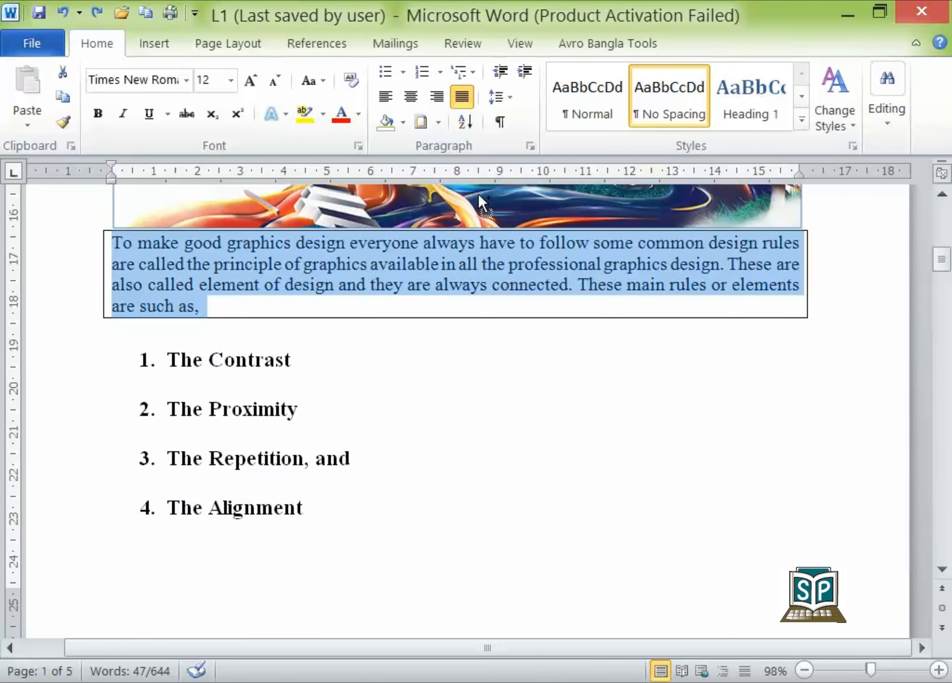
key(ctrl+z)
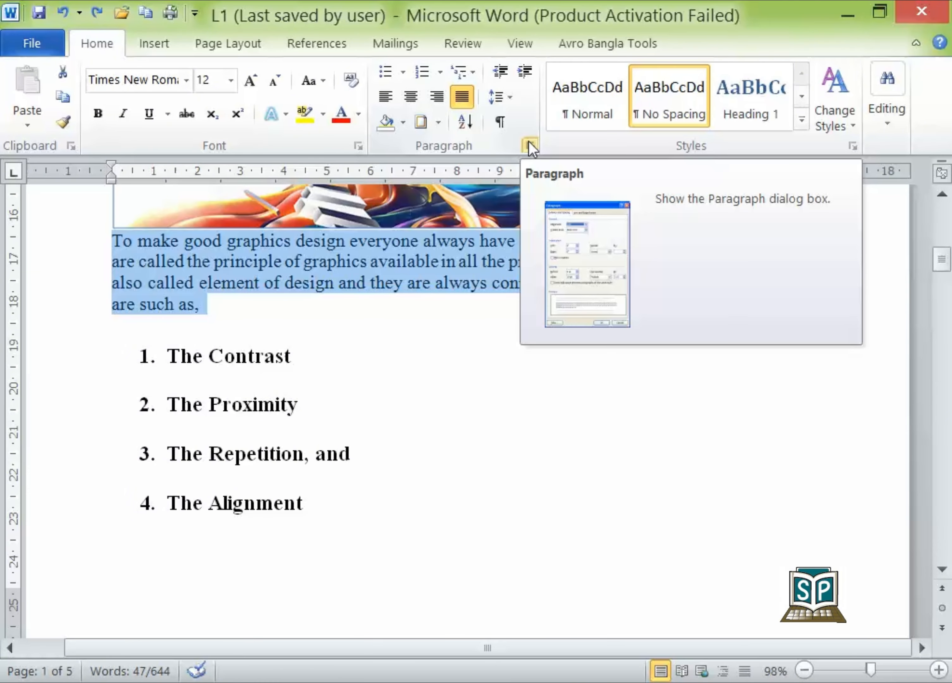
- In the selected paragraph's Paragraph settings, set the spacing to 6 pt before and 12 pt after
click(530, 148)
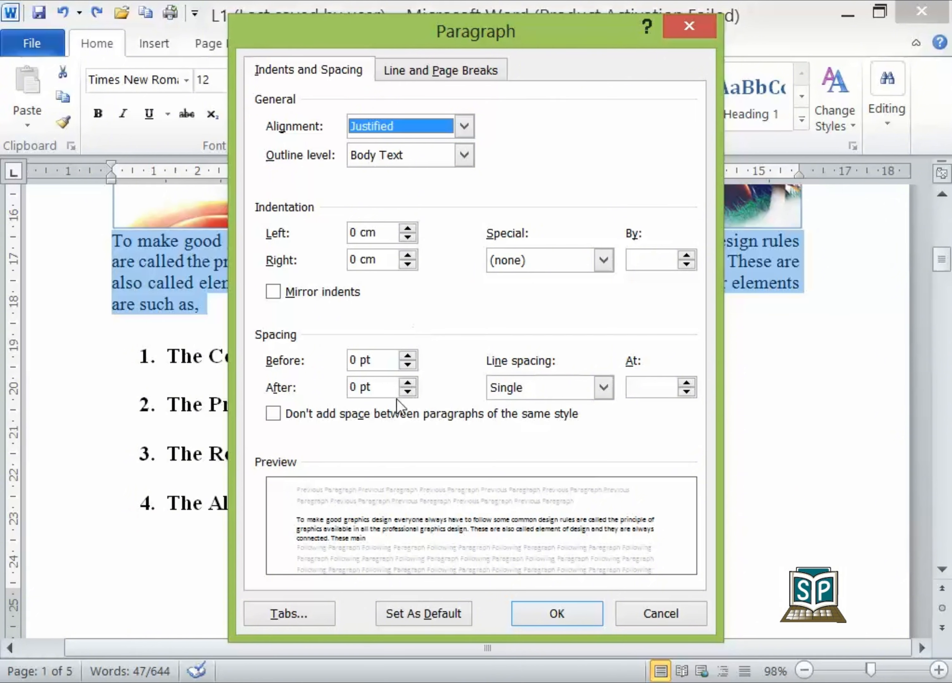
click(407, 357)
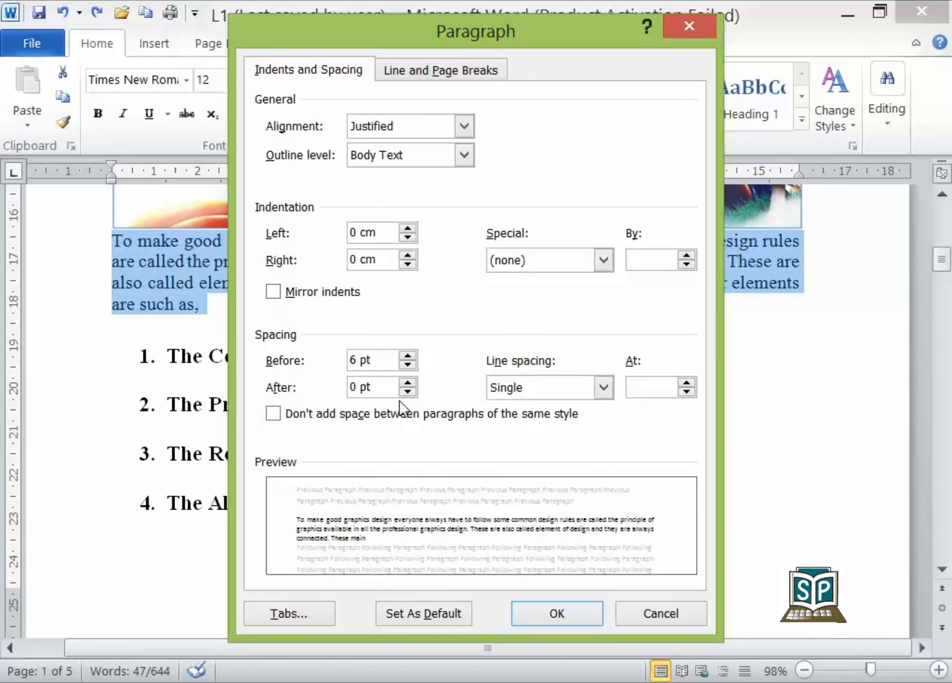
click(407, 382)
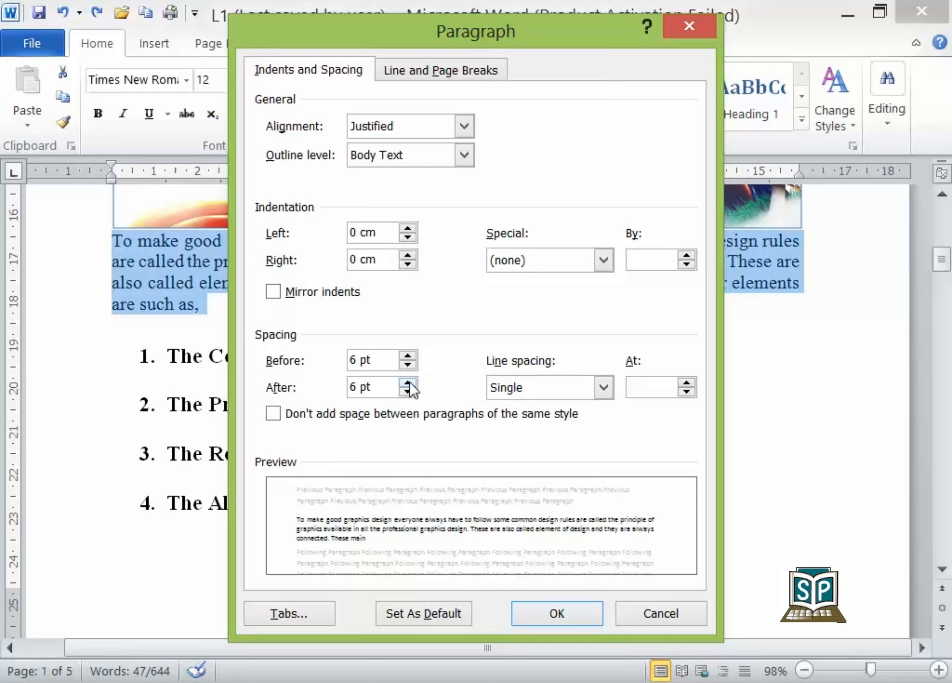
click(408, 382)
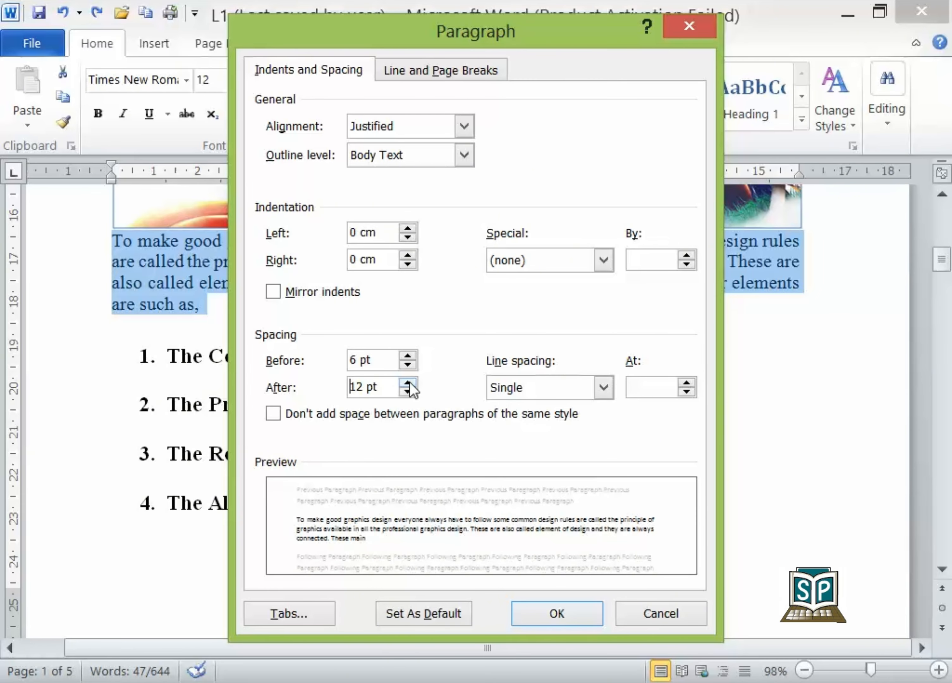
- Choose Exactly as the paragraph's line spacing, review the spacing options, and discard the Paragraph settings without applying them
click(510, 399)
click(510, 398)
click(510, 399)
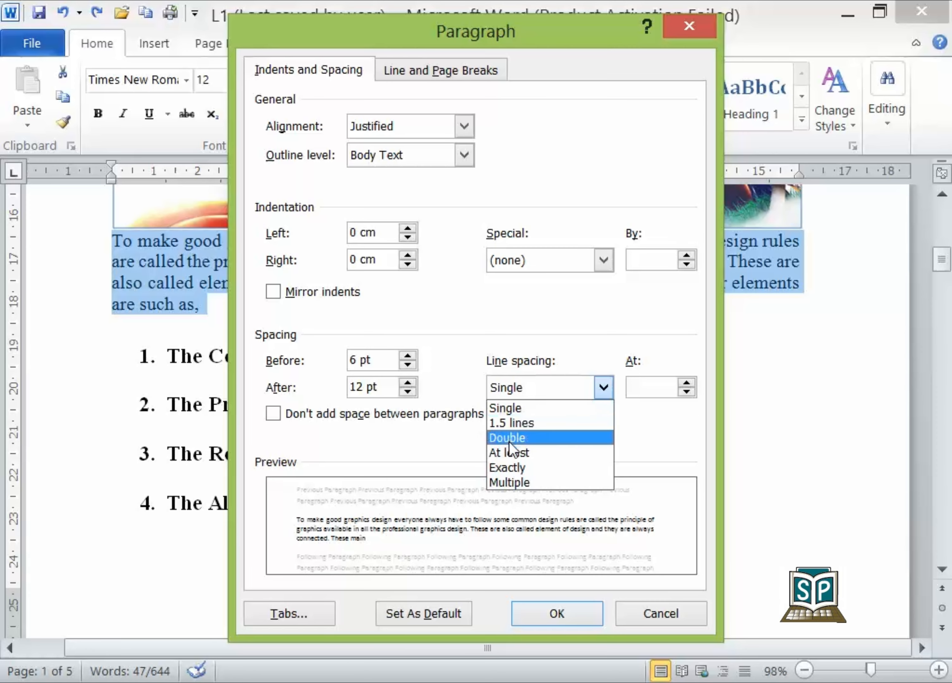
click(509, 467)
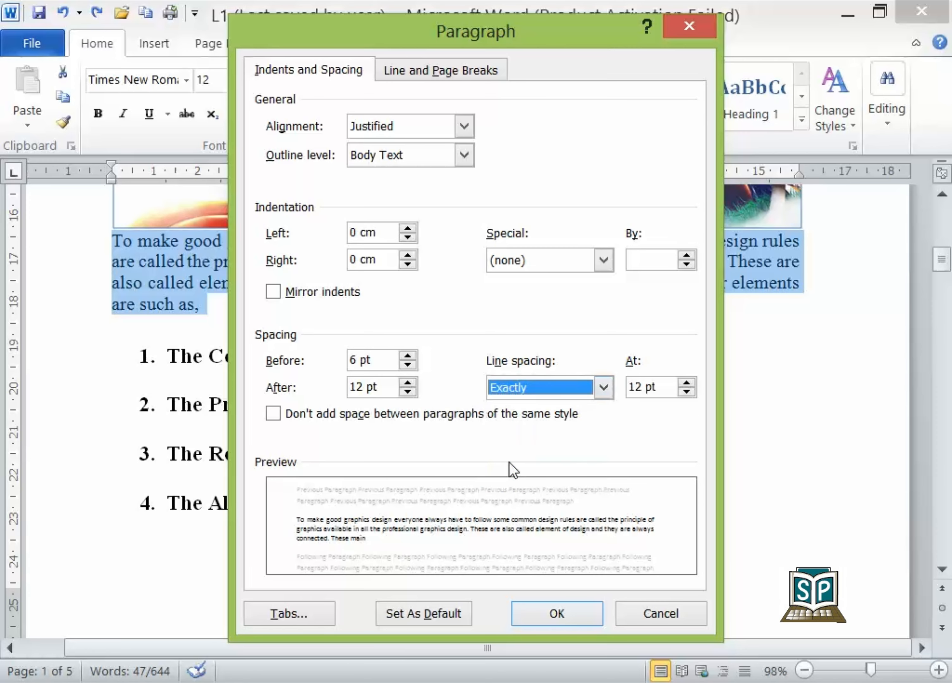
double_click(644, 385)
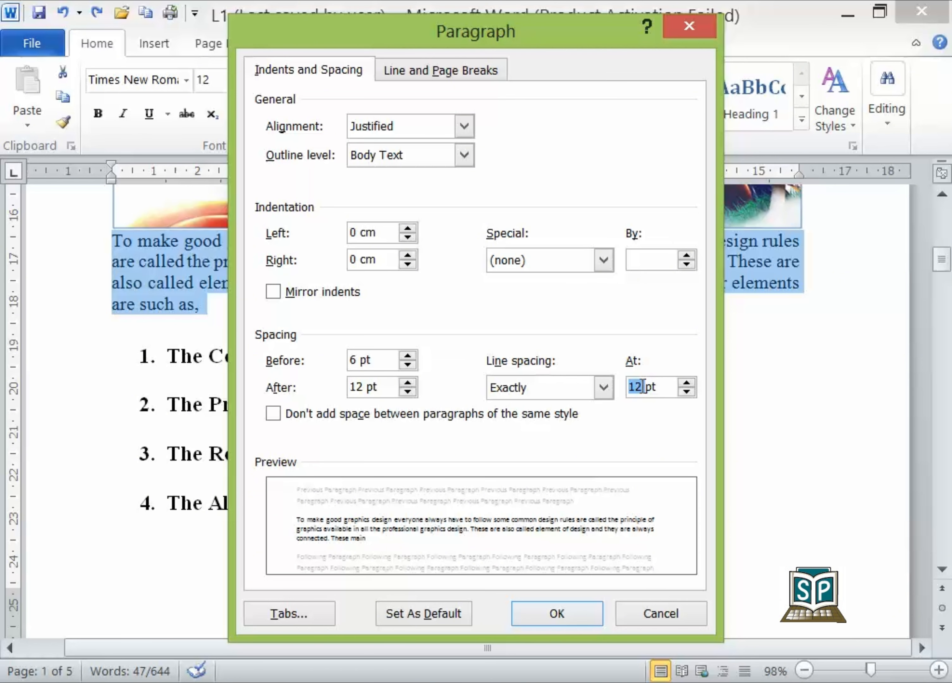
click(603, 387)
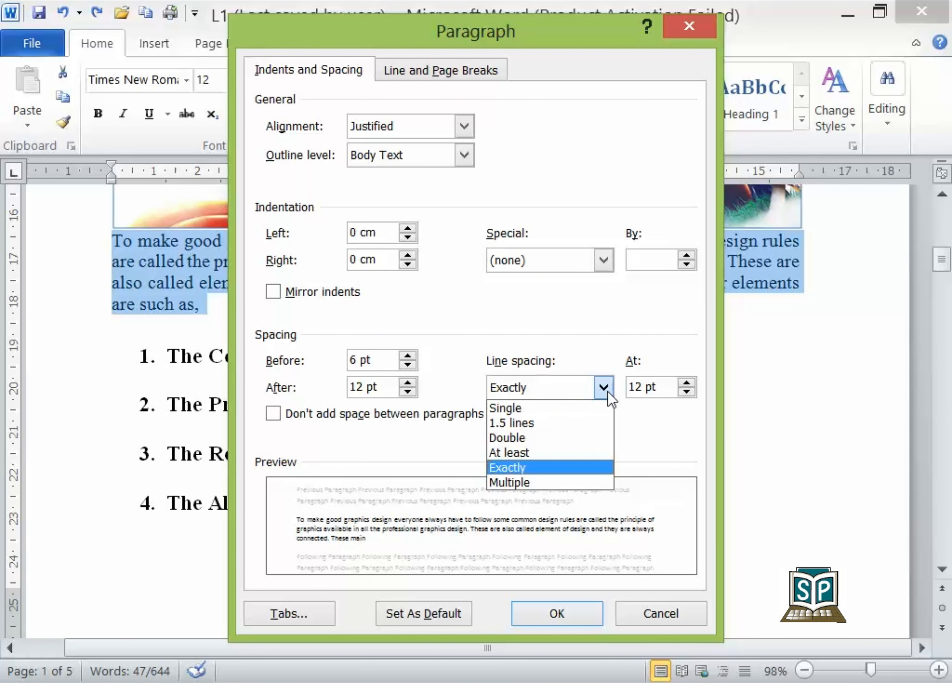
click(608, 391)
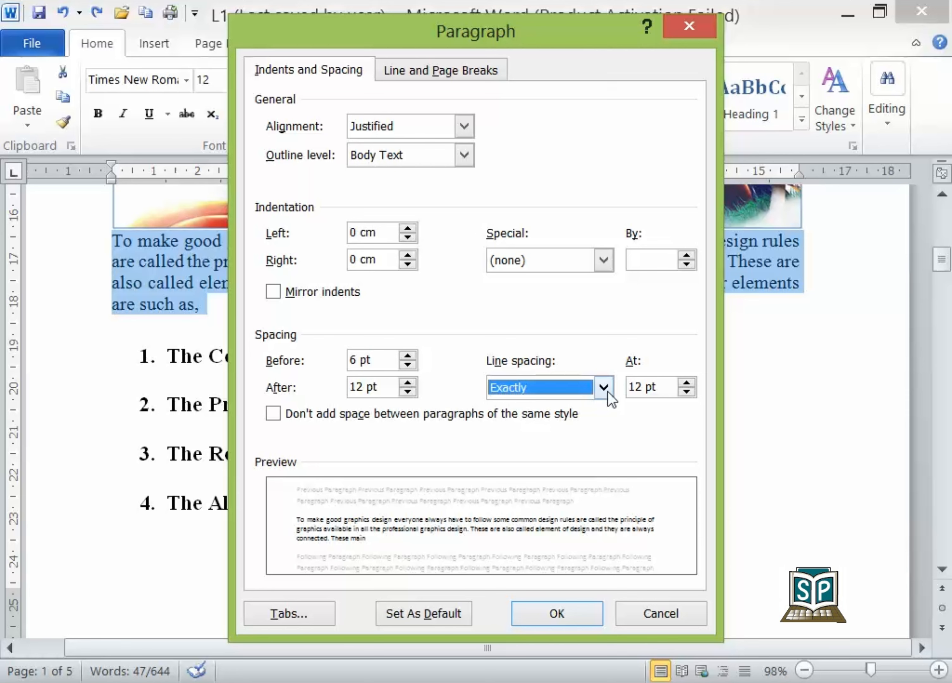
click(651, 618)
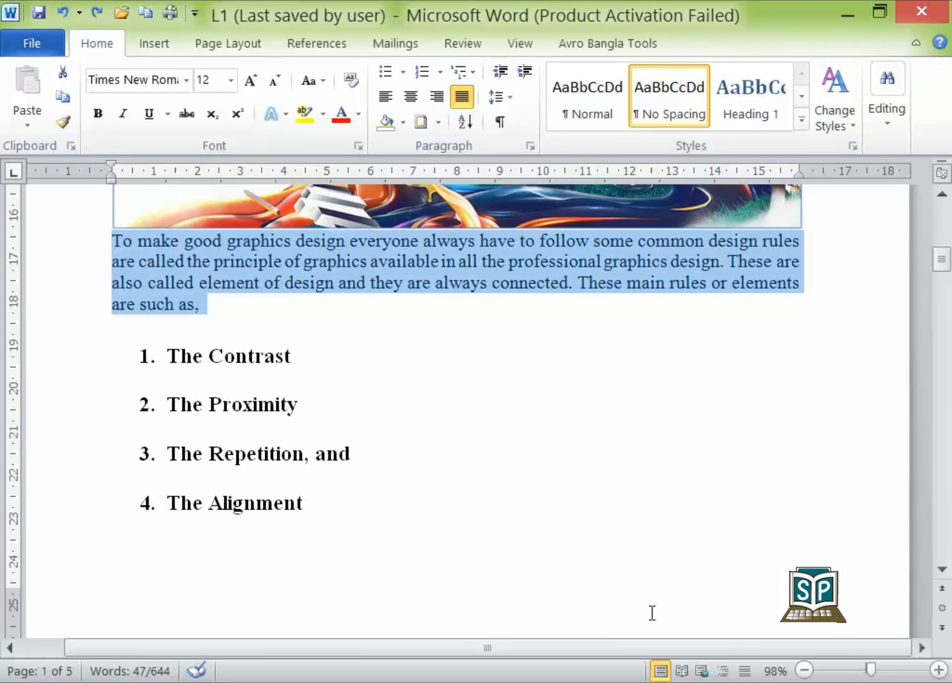